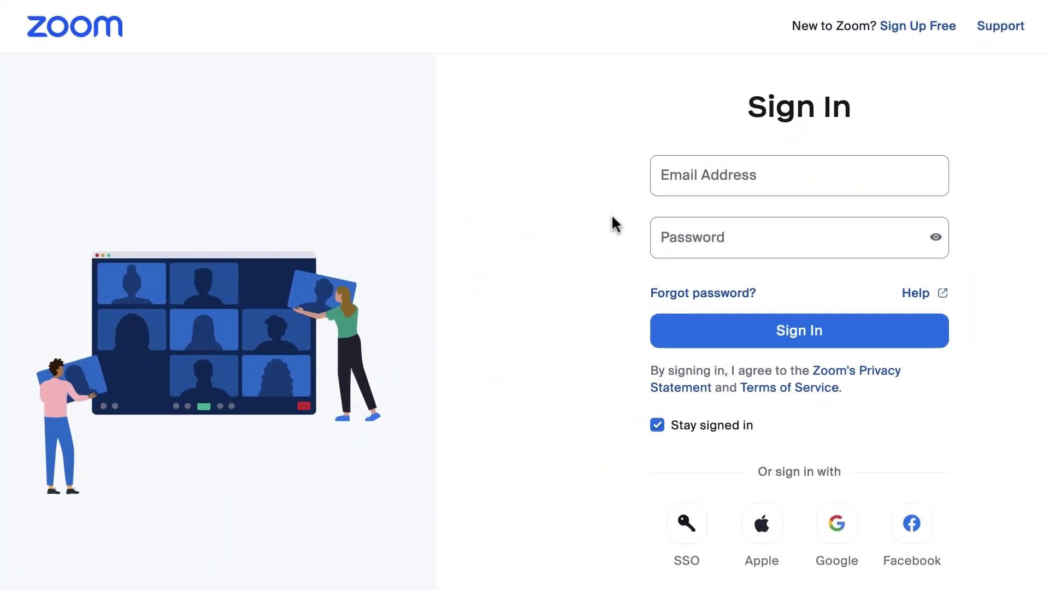
Step: Sign in with the receptionist account's e-mail and password to reach the Profile page
{"action": "left_click", "coordinate": [653, 178]}
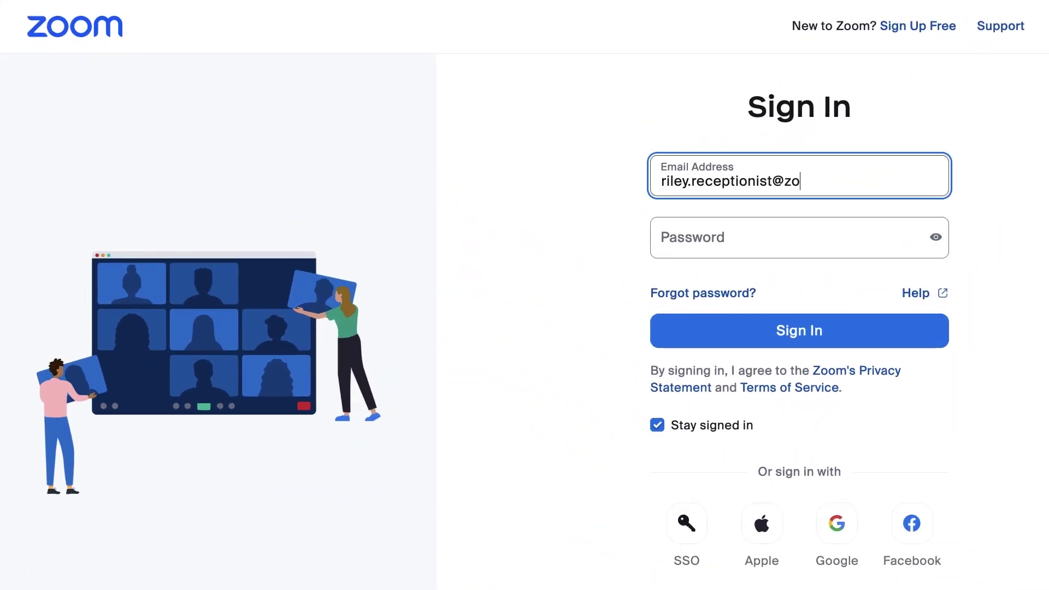
{"action": "key", "text": "Tab"}
{"action": "type", "text": "*********************"}
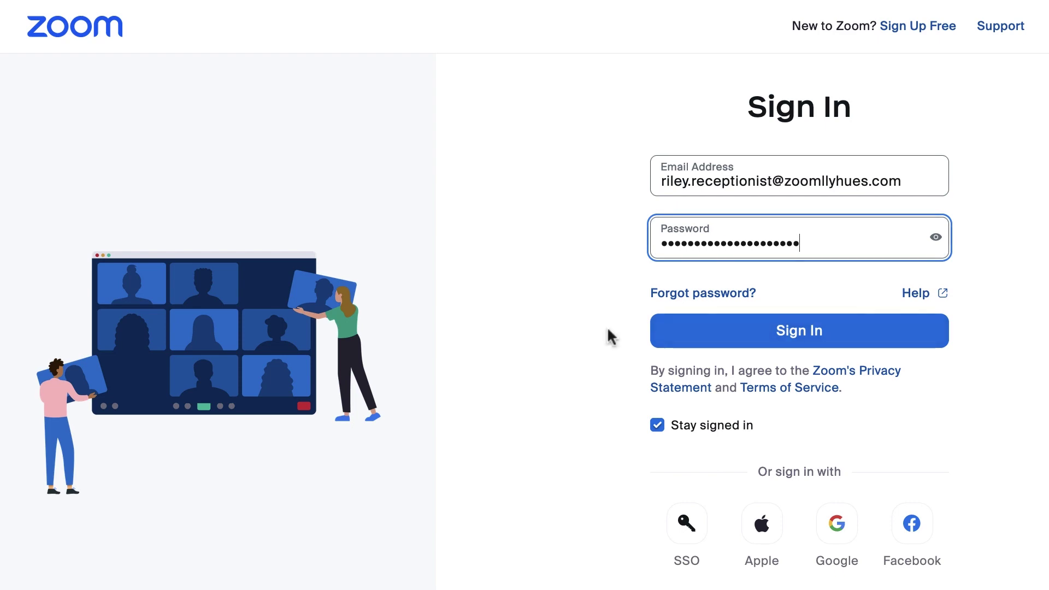
{"action": "left_click", "coordinate": [661, 342]}
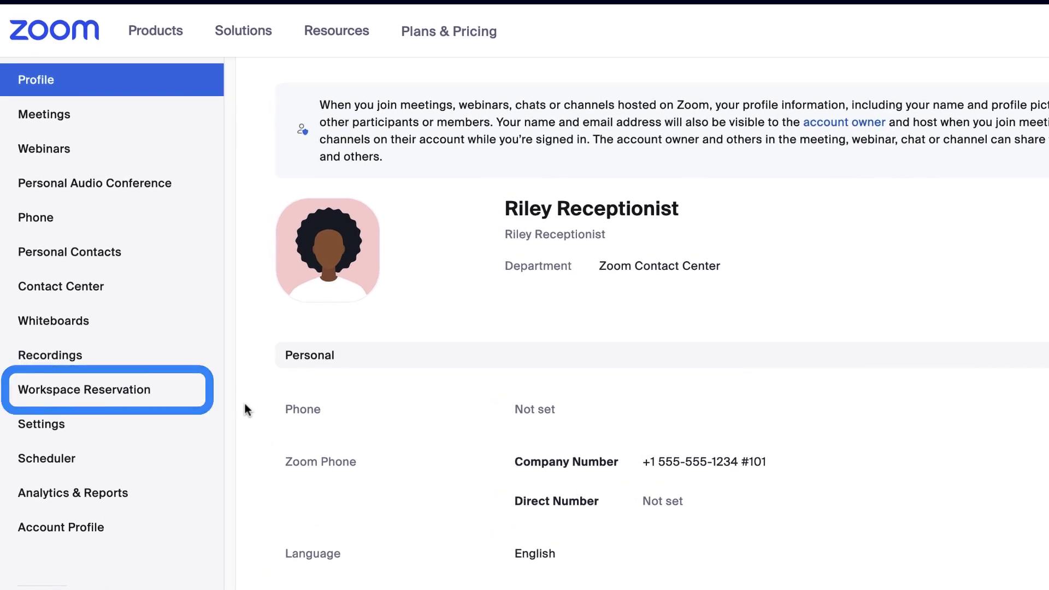
Step: Open Workspace Reservation and switch the floor map to Northeast First Floor
{"action": "left_click", "coordinate": [195, 401]}
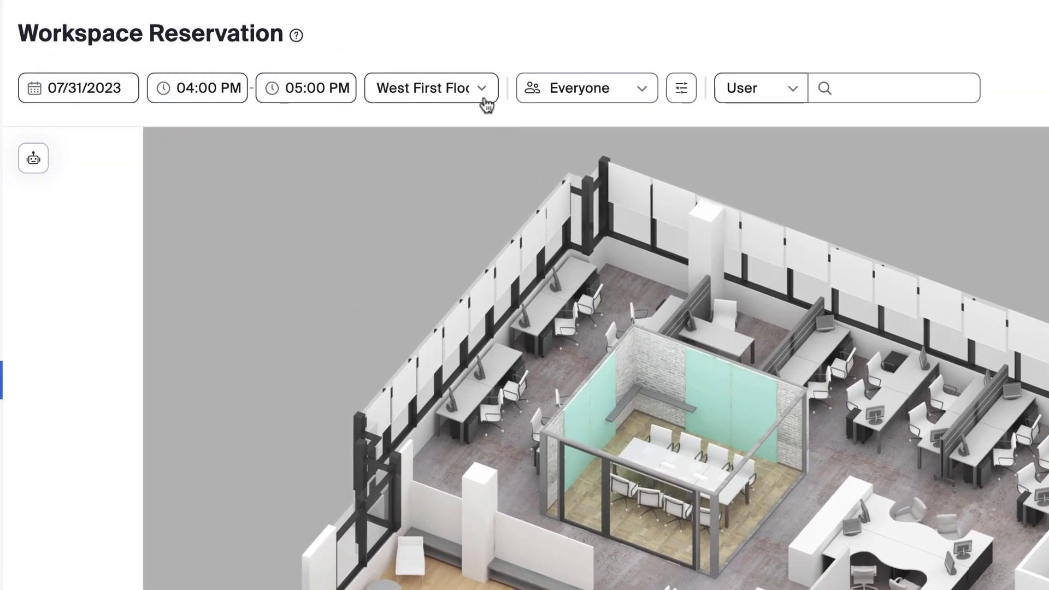
{"action": "left_click", "coordinate": [481, 96]}
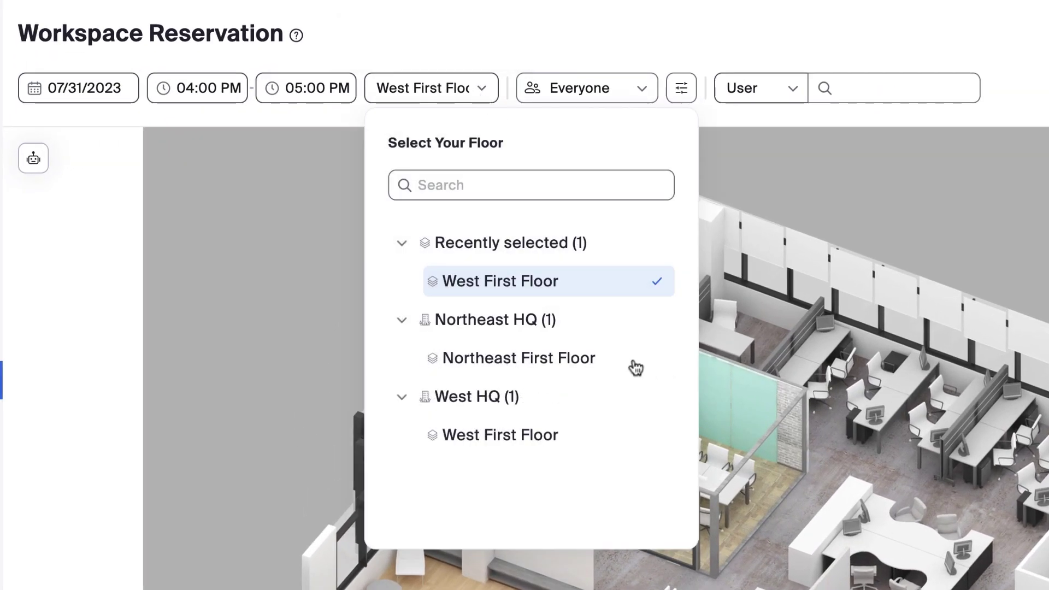
{"action": "left_click", "coordinate": [632, 362]}
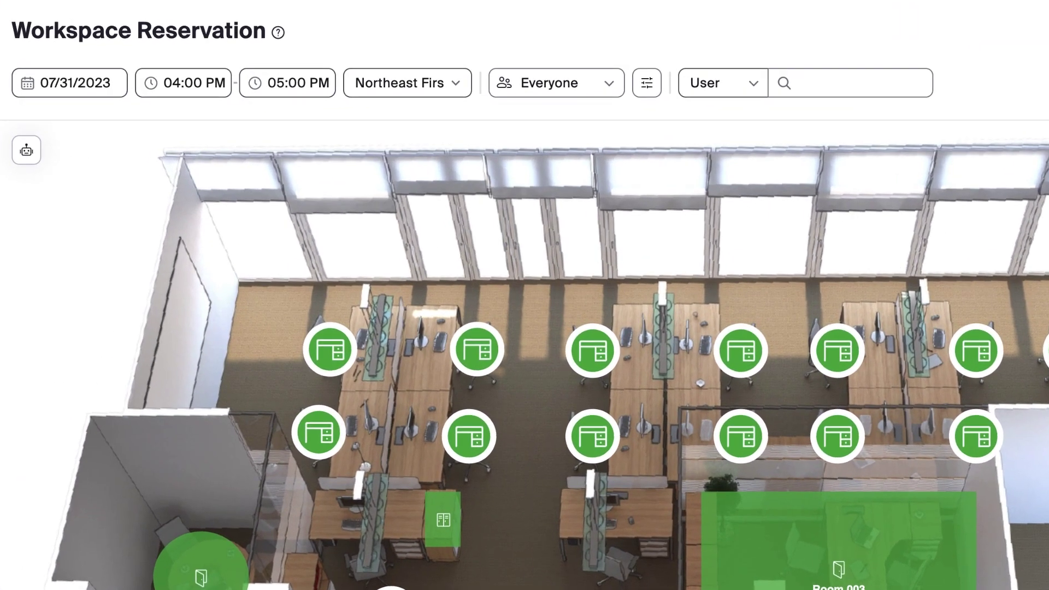
Step: Set the booking date to August 1, 2023 with an 08:00 AM start time
{"action": "left_click", "coordinate": [27, 87]}
{"action": "left_click", "coordinate": [121, 365]}
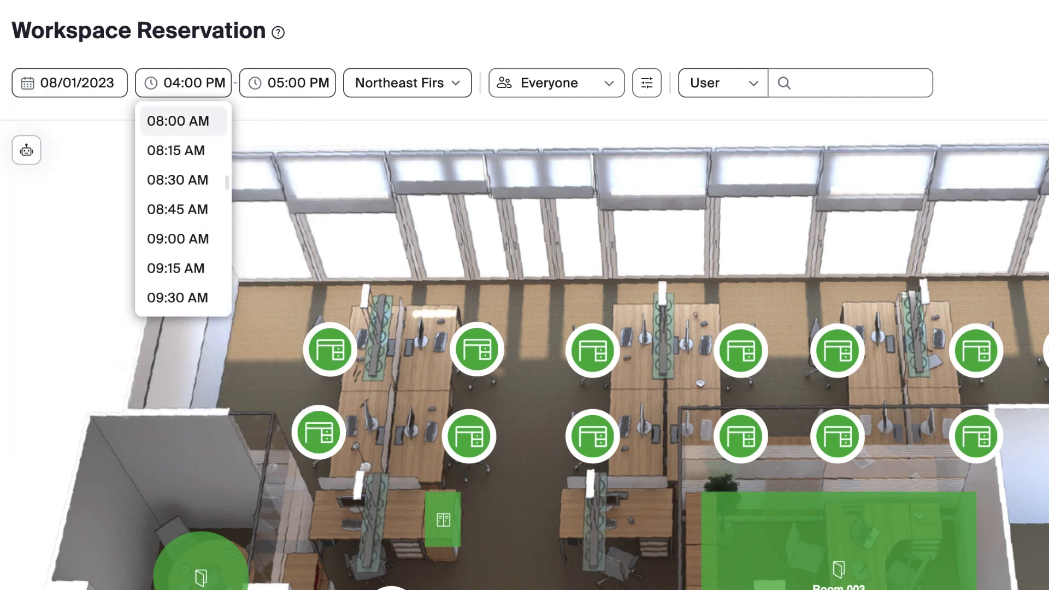
{"action": "left_click", "coordinate": [178, 121]}
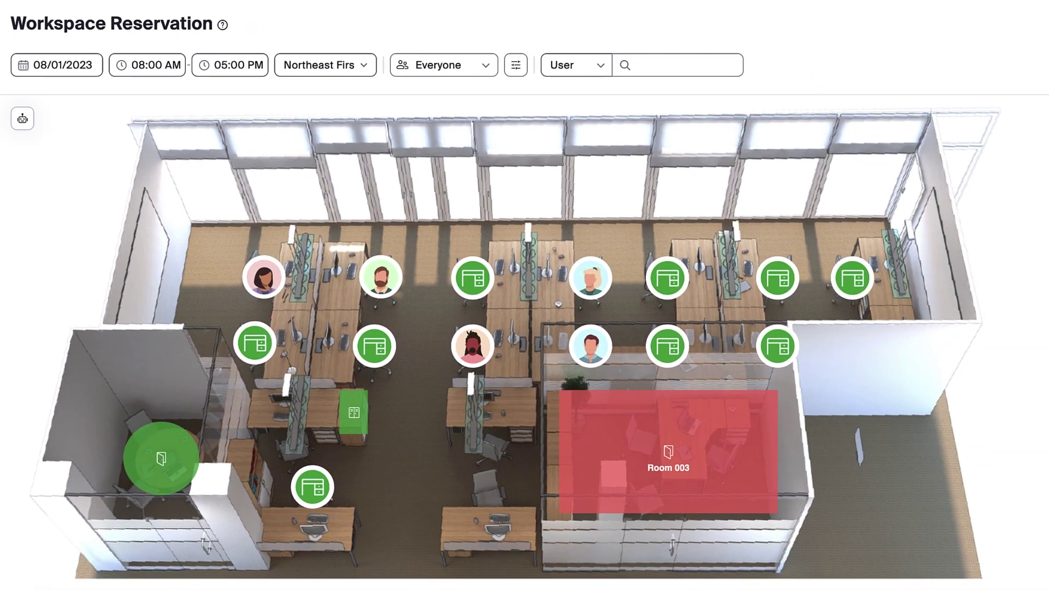
Step: Show only My Collaborators' bookings and filter the map to Desks
{"action": "left_click", "coordinate": [486, 69]}
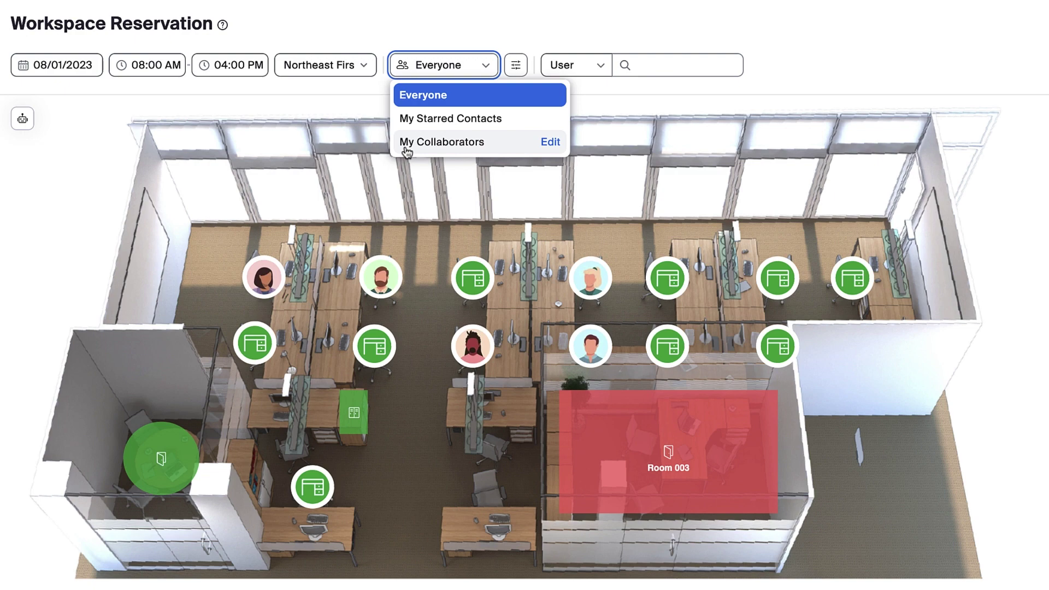
{"action": "left_click", "coordinate": [442, 142]}
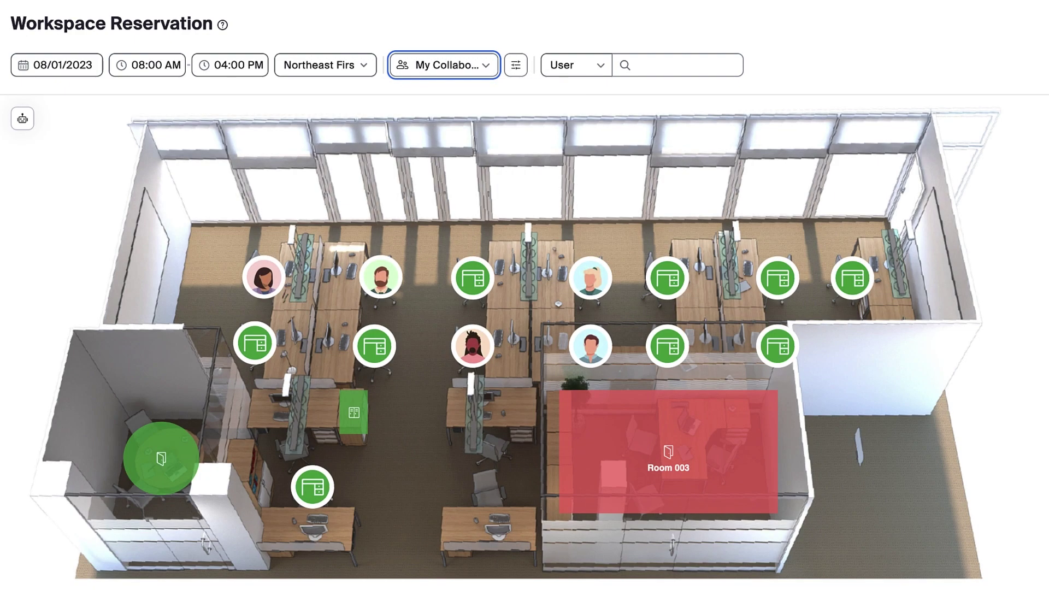
{"action": "left_click", "coordinate": [517, 75]}
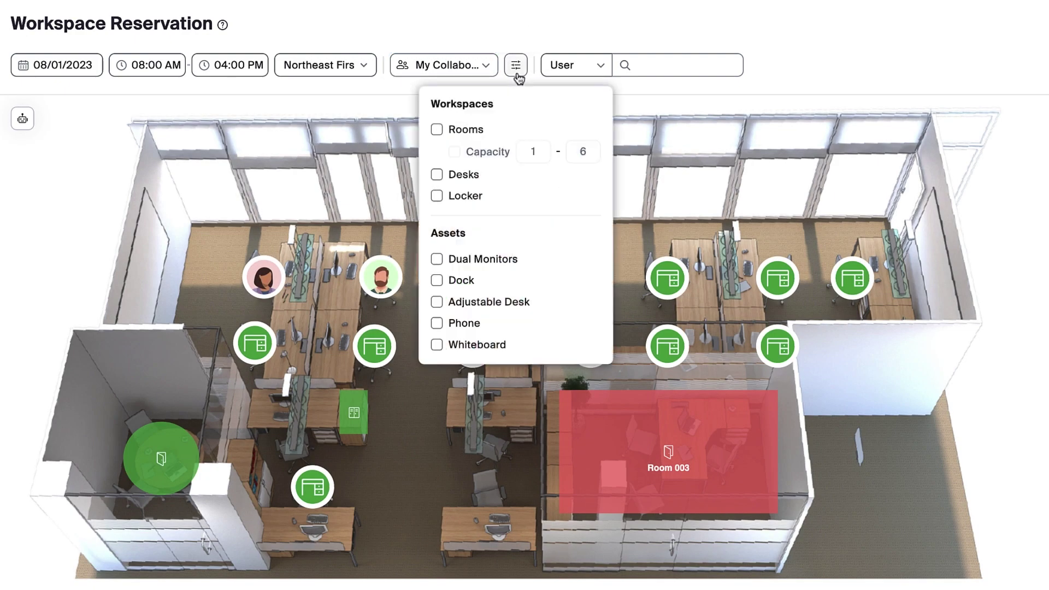
{"action": "left_click", "coordinate": [437, 175]}
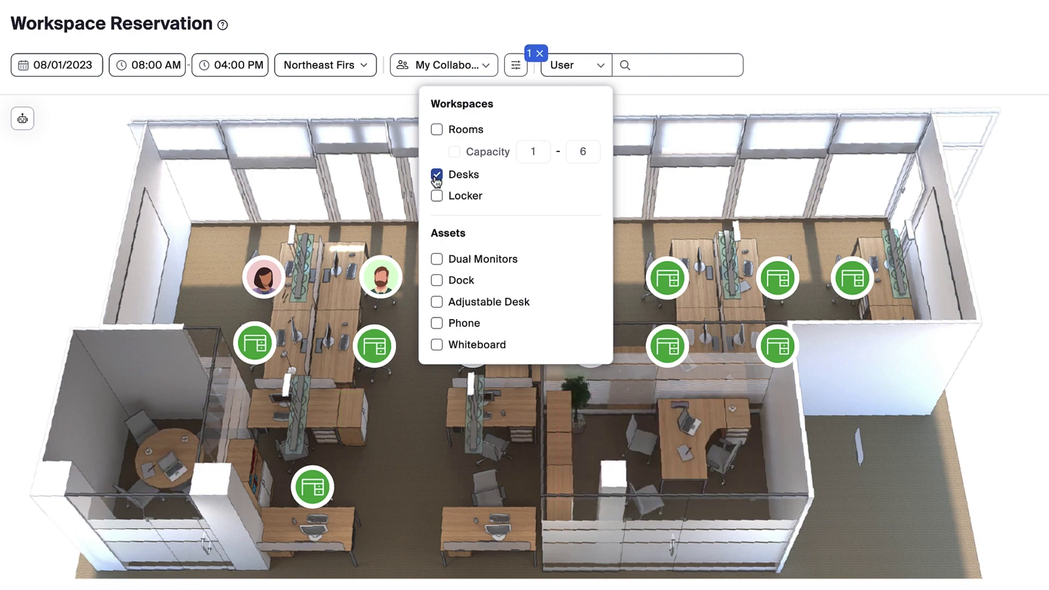
{"action": "key", "text": "Escape"}
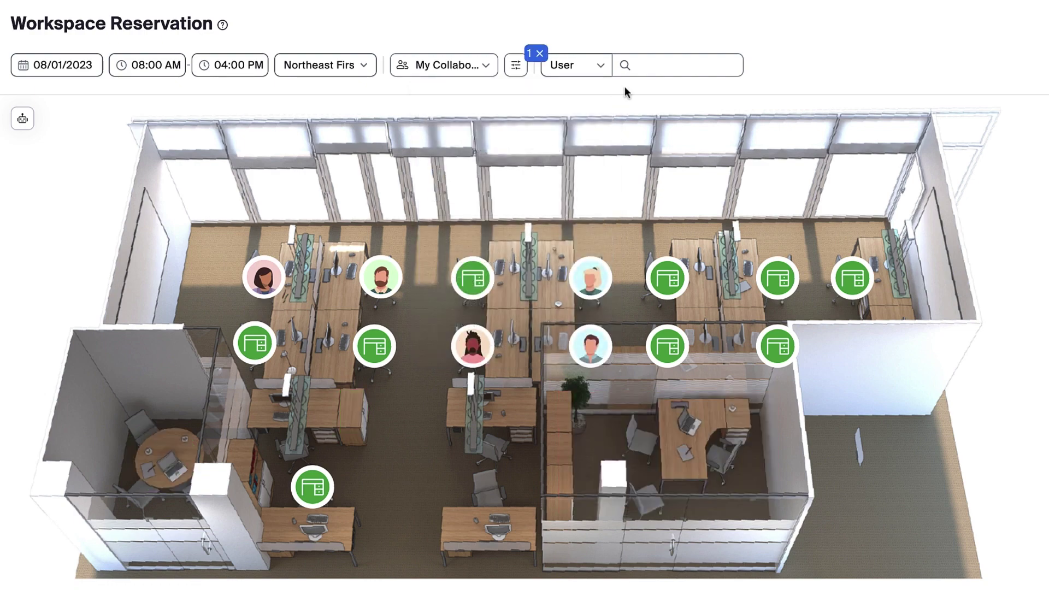
Step: Search for a collaborator by name and select the suggested user's desk
{"action": "left_click", "coordinate": [645, 65]}
{"action": "type", "text": "August"}
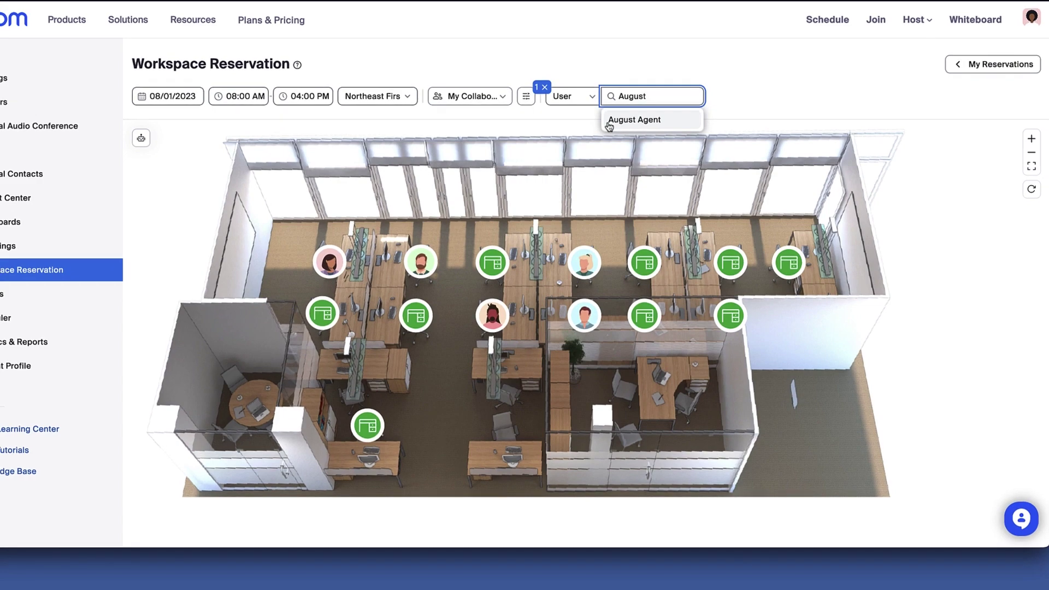
{"action": "left_click", "coordinate": [634, 96]}
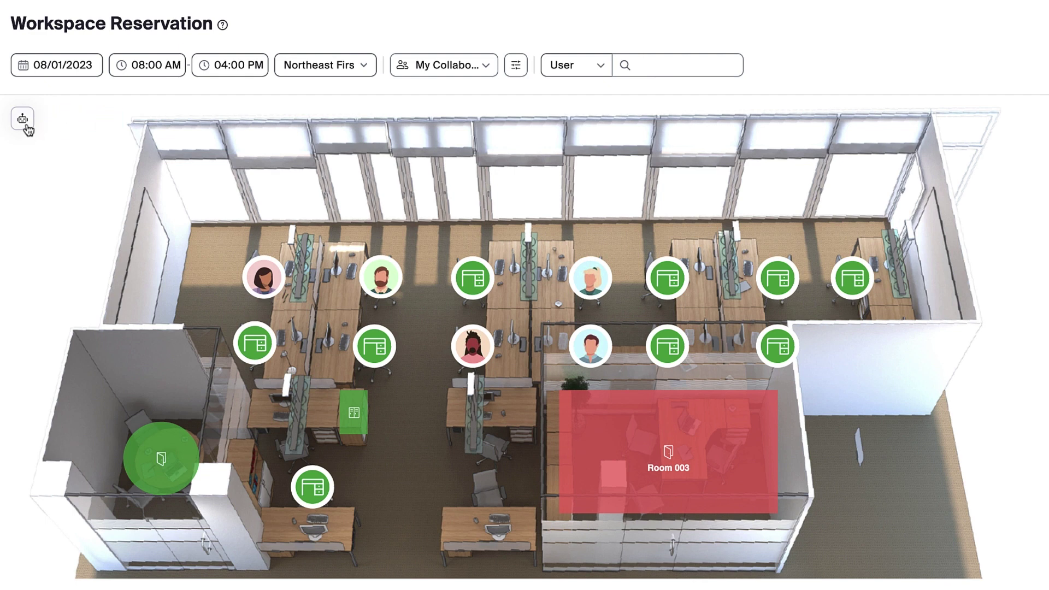
{"action": "left_click", "coordinate": [22, 119]}
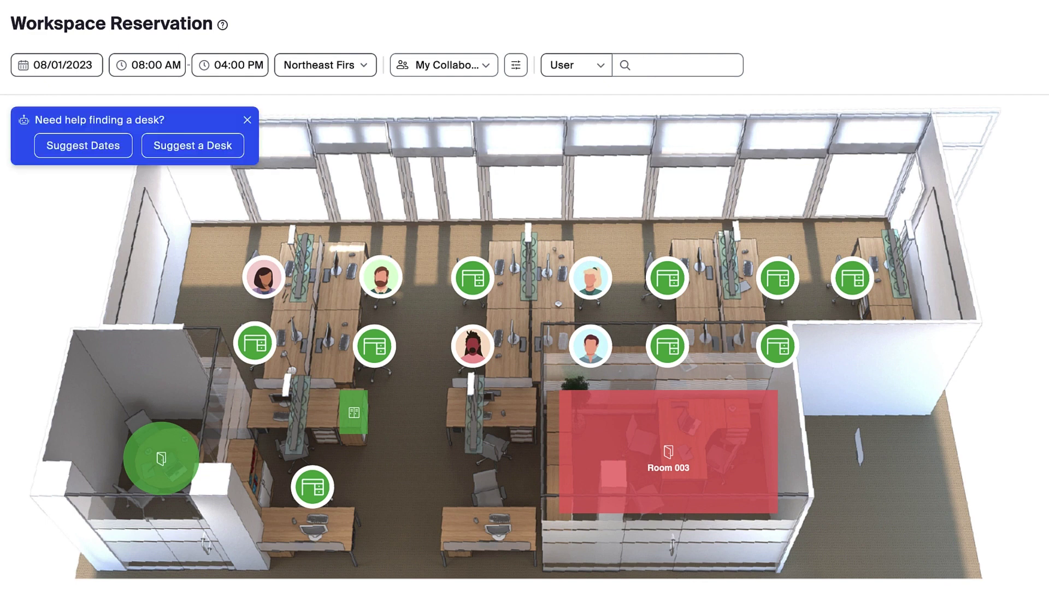
{"action": "left_click", "coordinate": [236, 154]}
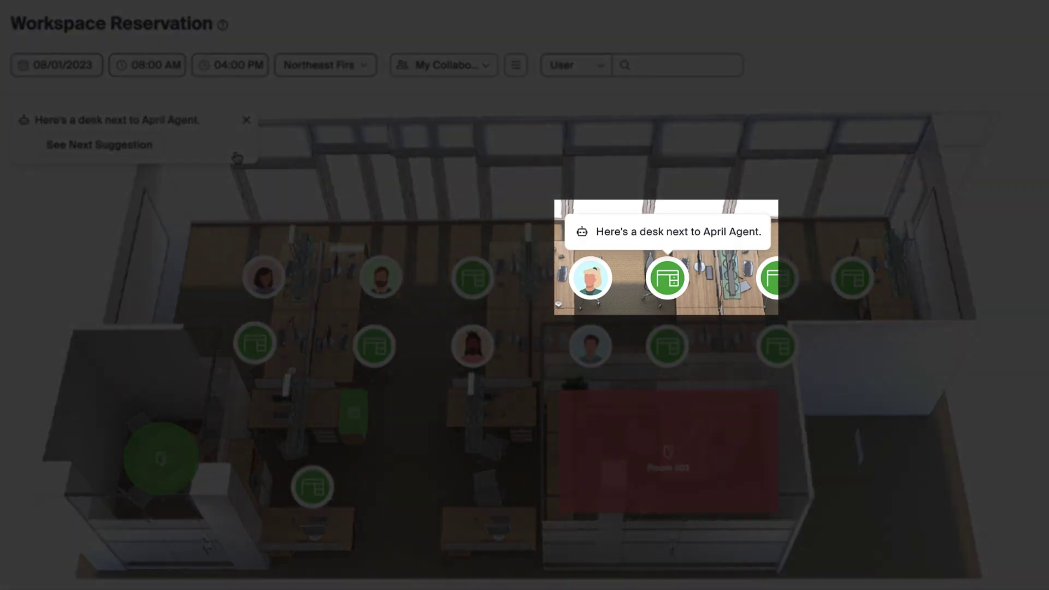
{"action": "left_click", "coordinate": [236, 157]}
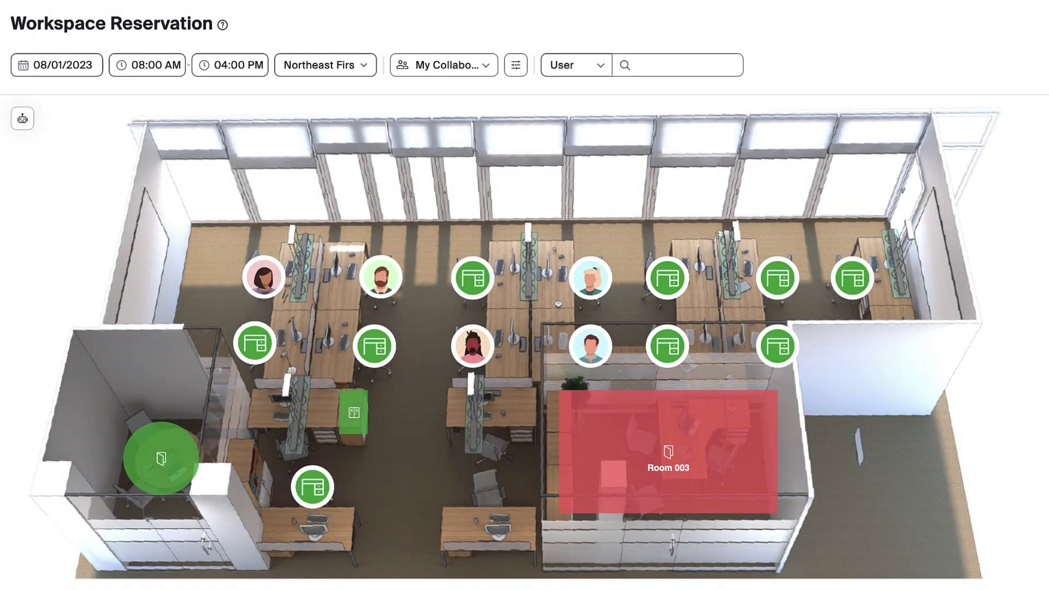
{"action": "left_click", "coordinate": [250, 290]}
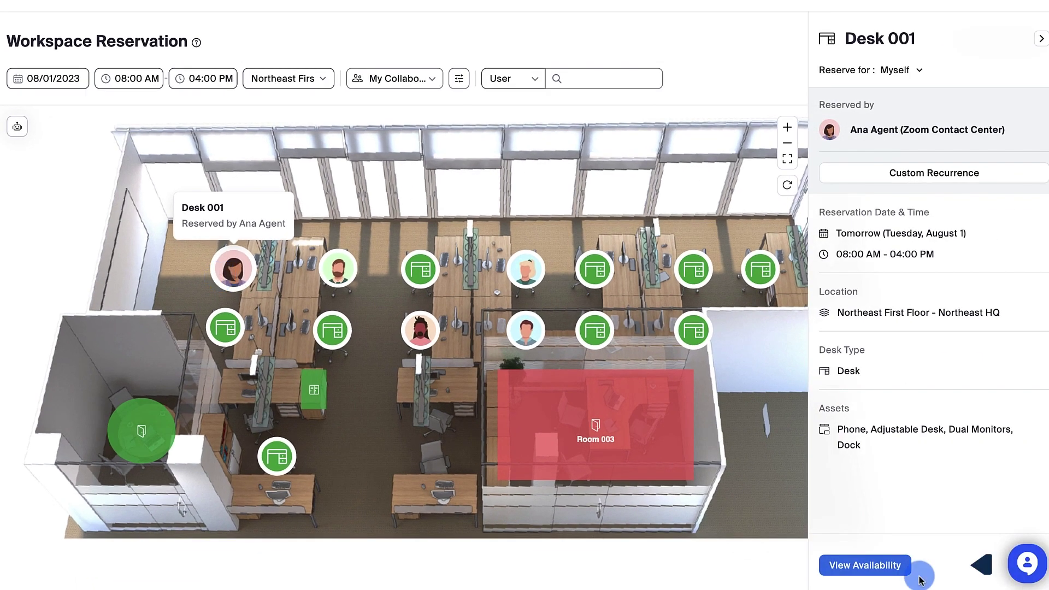
{"action": "left_click", "coordinate": [896, 565]}
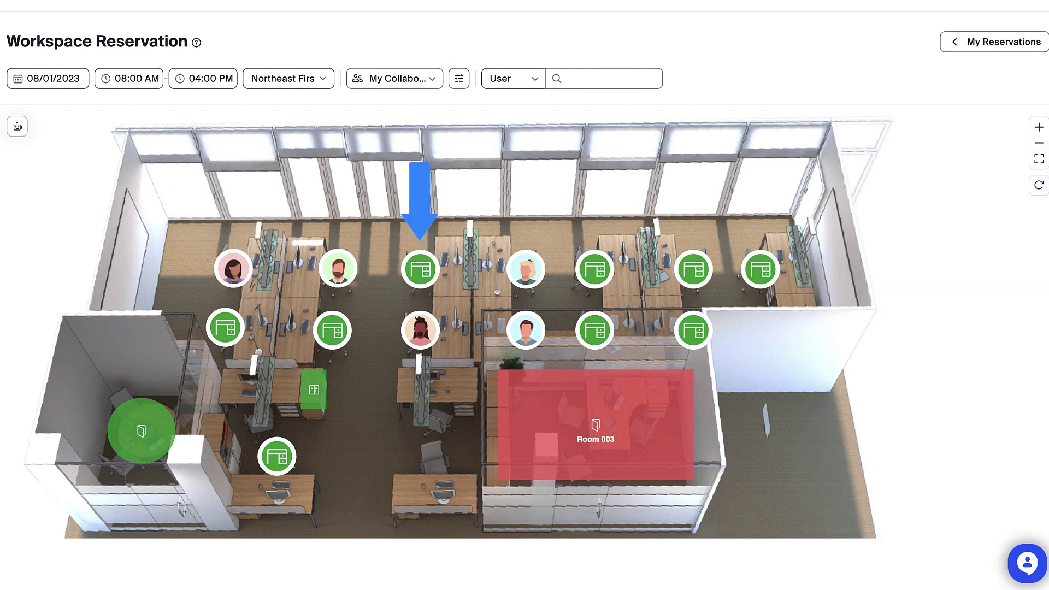
Step: Open Desk 006's details for Myself, keeping Tuesday, August 1, 08:00 AM–04:00 PM
{"action": "left_click", "coordinate": [412, 280]}
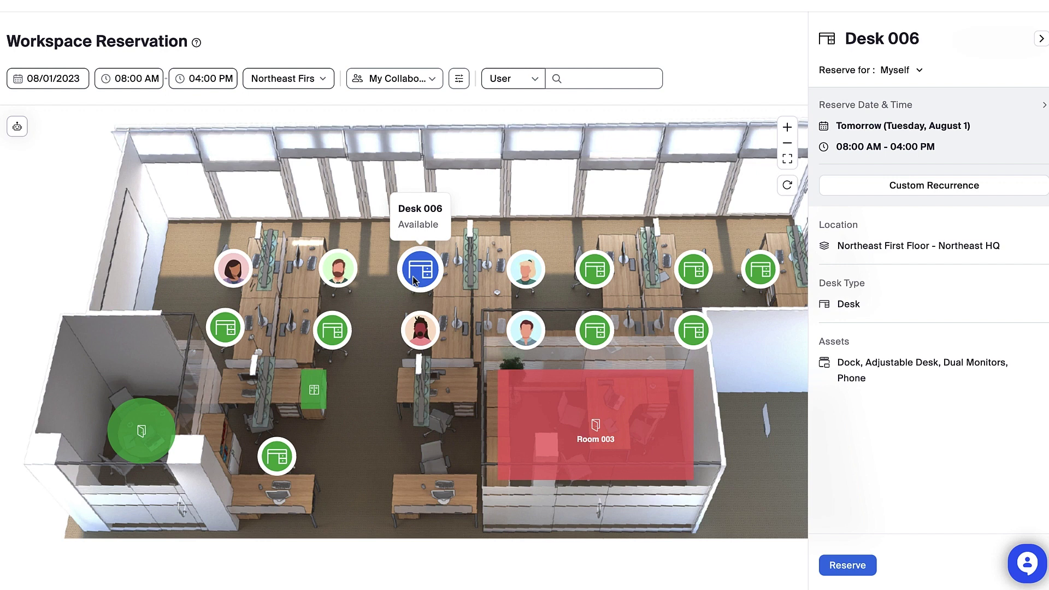
{"action": "left_click", "coordinate": [920, 70]}
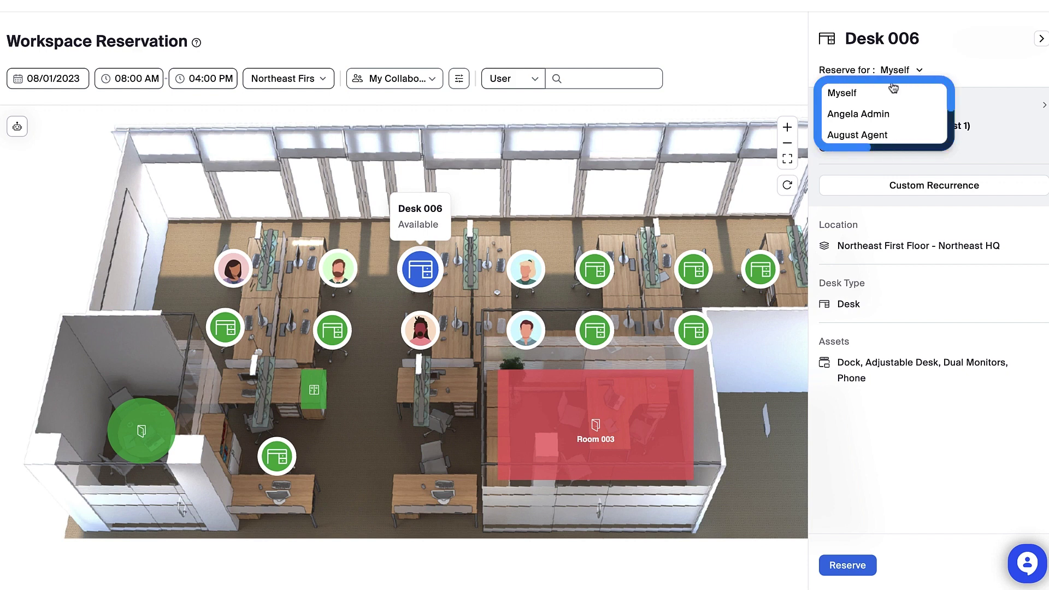
{"action": "left_click", "coordinate": [869, 94]}
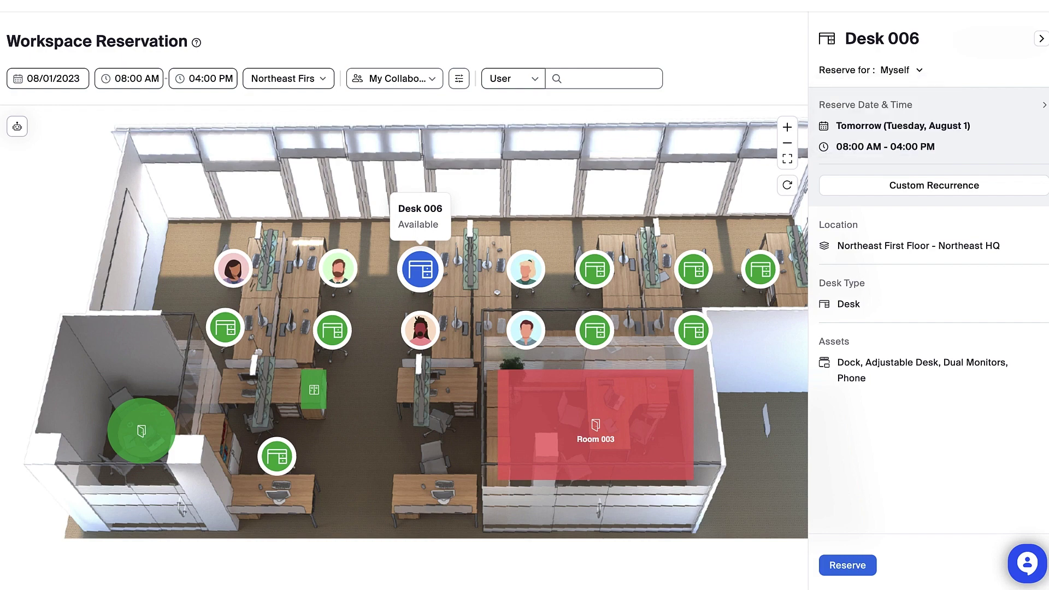
{"action": "left_click", "coordinate": [988, 150]}
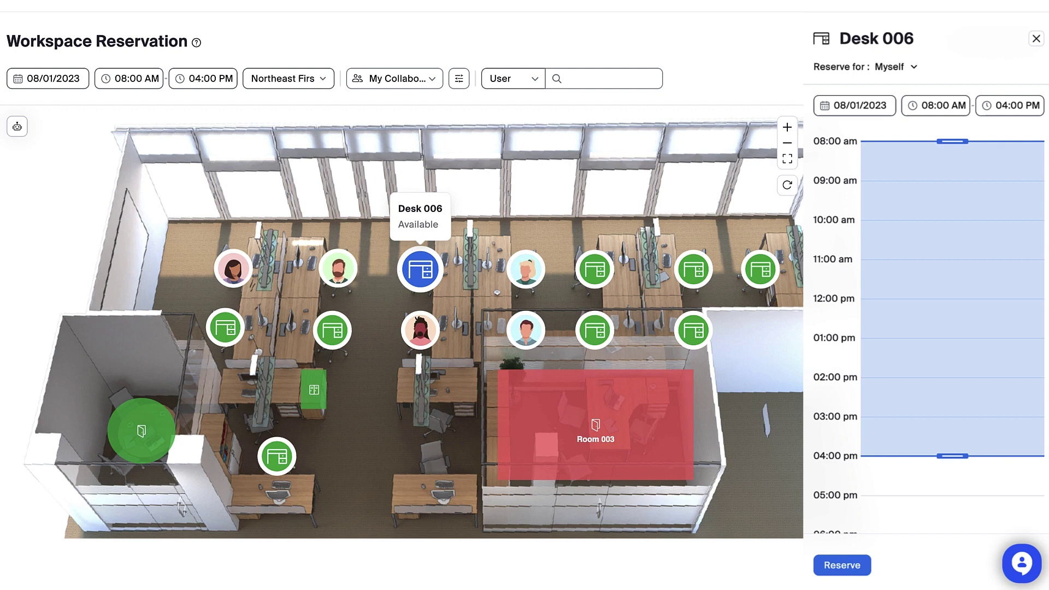
{"action": "left_click_drag", "start_coordinate": [952, 456], "coordinate": [953, 495]}
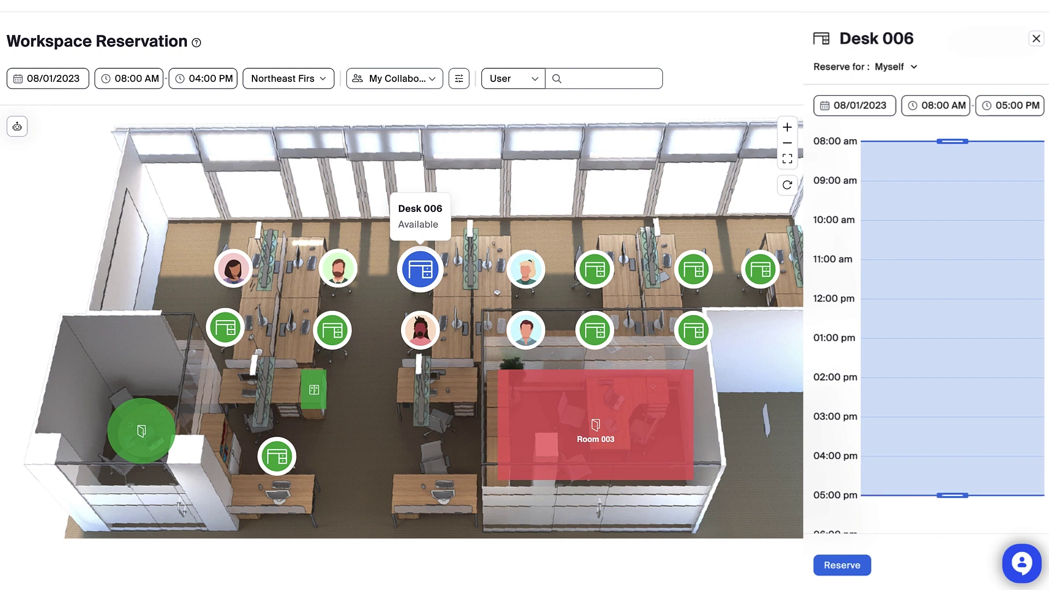
{"action": "key", "text": "Escape"}
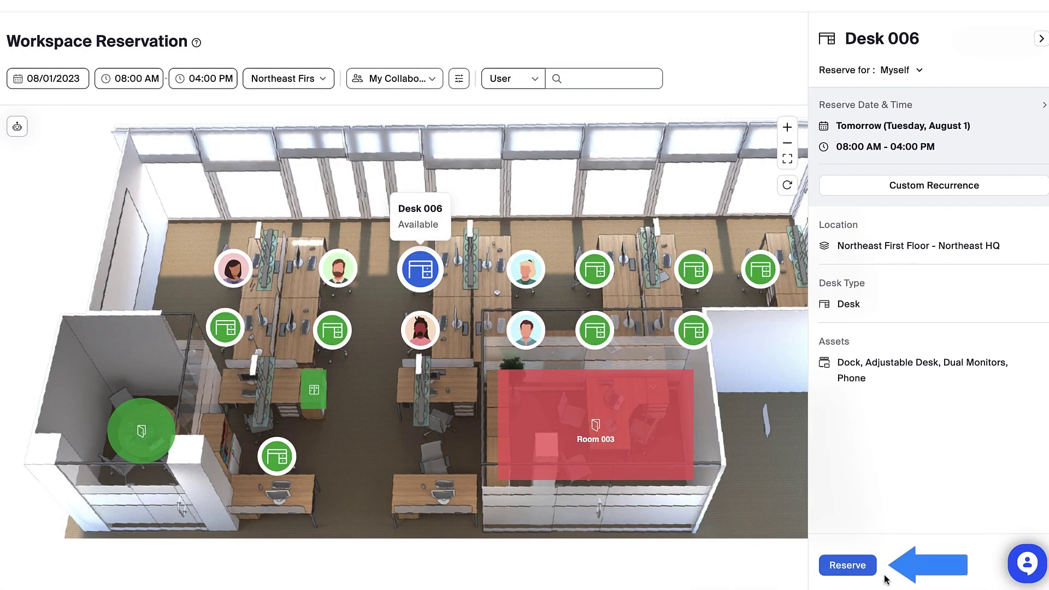
Step: Reserve Desk 006, answering No for guests and Yes for the after-work social event
{"action": "left_click", "coordinate": [871, 573]}
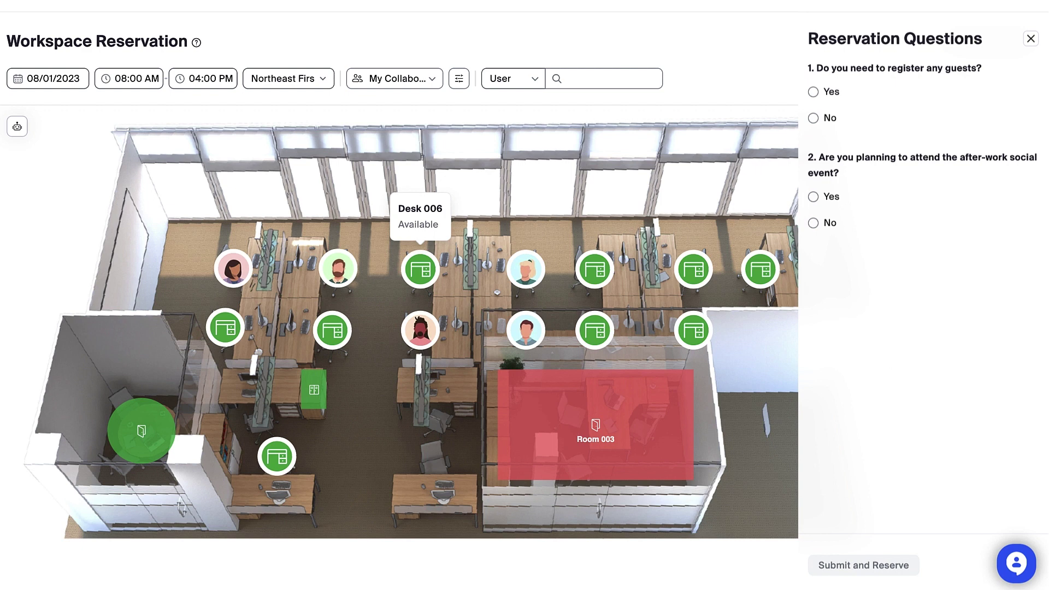
{"action": "left_click", "coordinate": [813, 118]}
{"action": "left_click", "coordinate": [813, 197]}
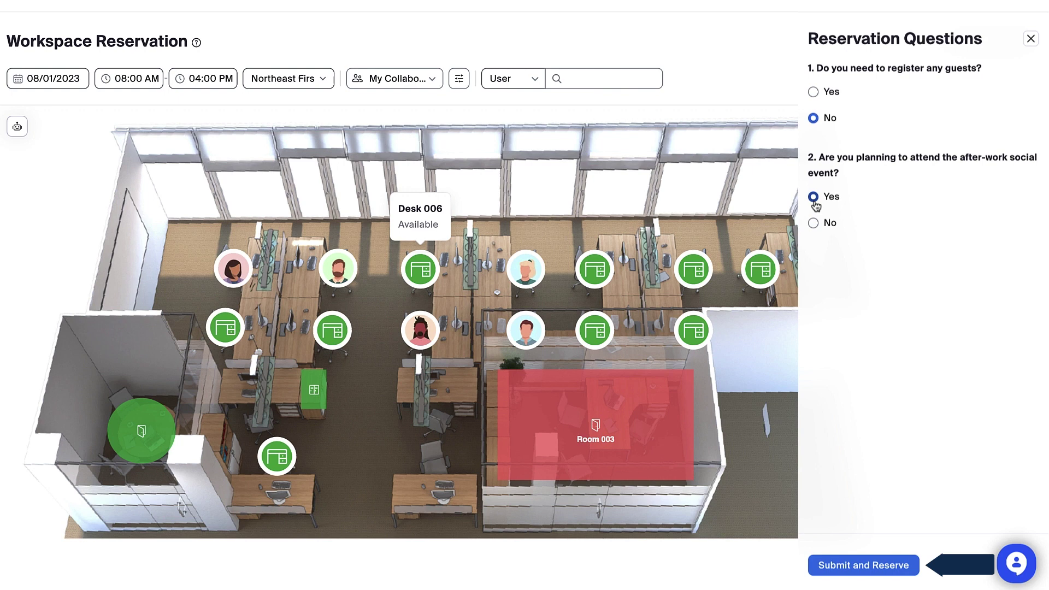
{"action": "left_click", "coordinate": [911, 572]}
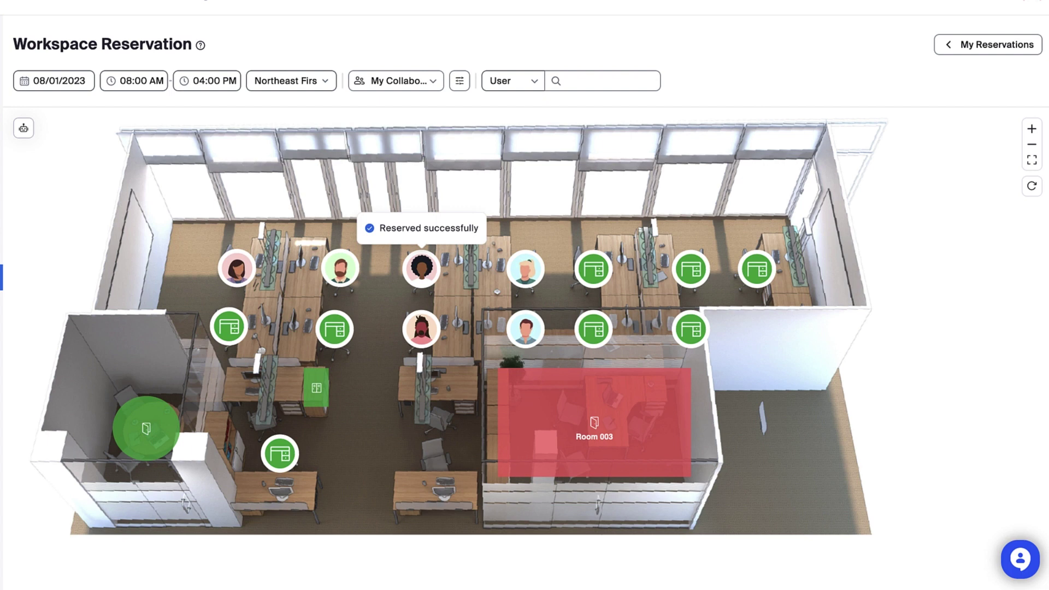
Step: Open My Reservations and the options menu for the Desk 006 booking
{"action": "left_click", "coordinate": [946, 51]}
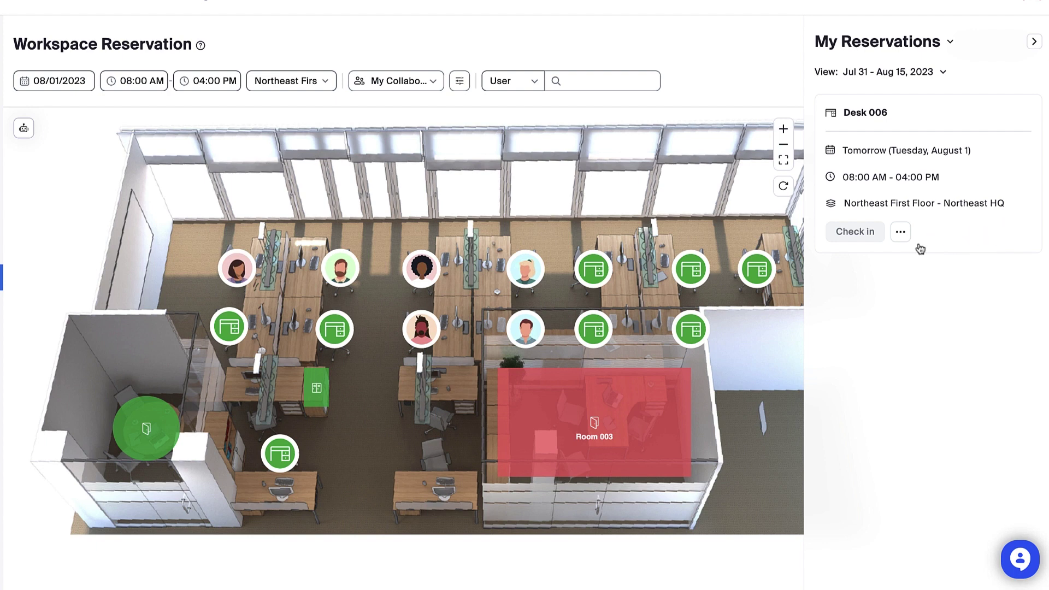
{"action": "left_click", "coordinate": [901, 235]}
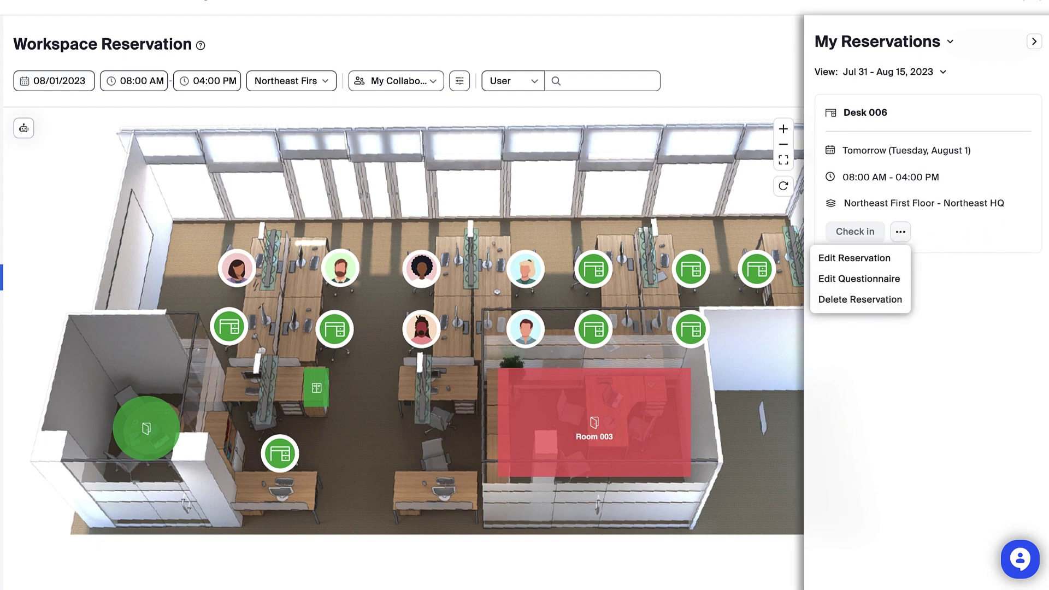